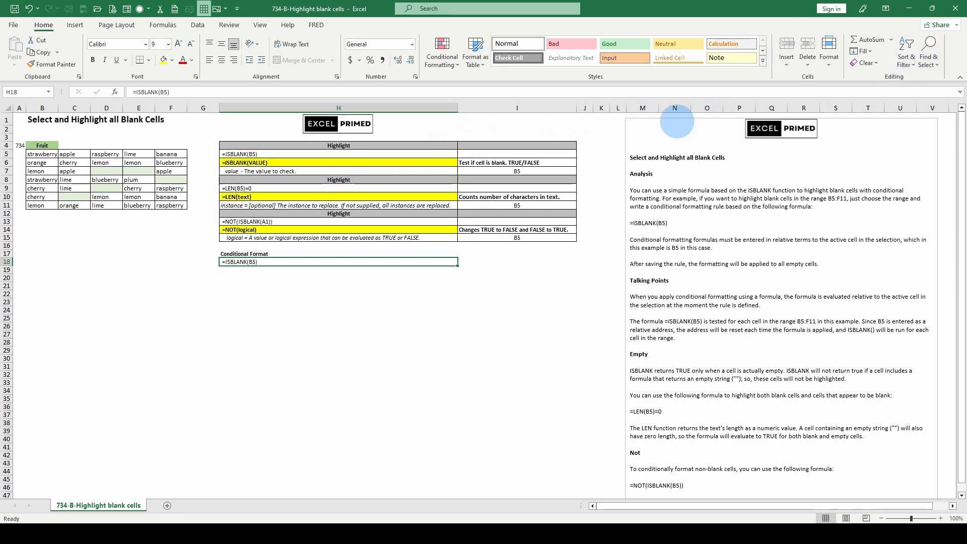
Step: Try to open the Go To Special options for selecting blank cells on the protected sheet
click(930, 60)
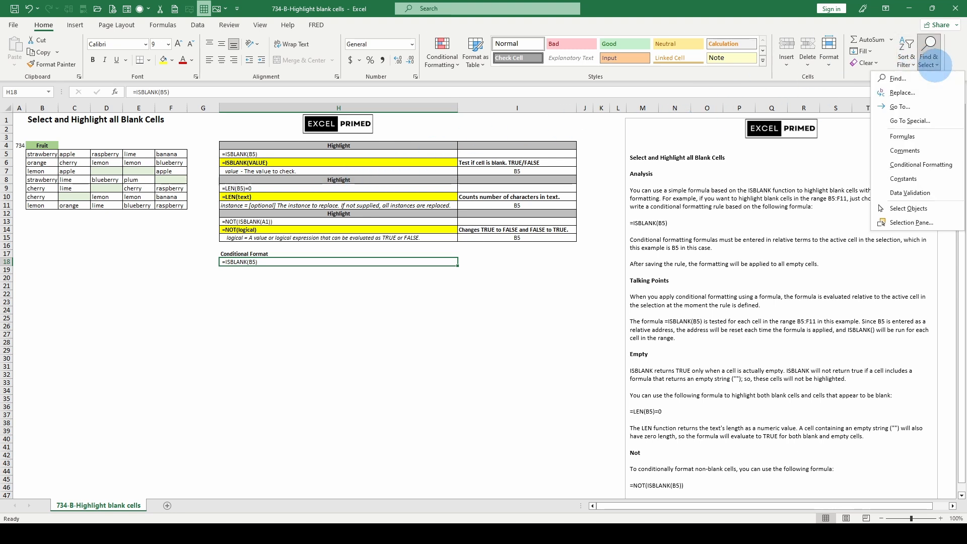
click(896, 122)
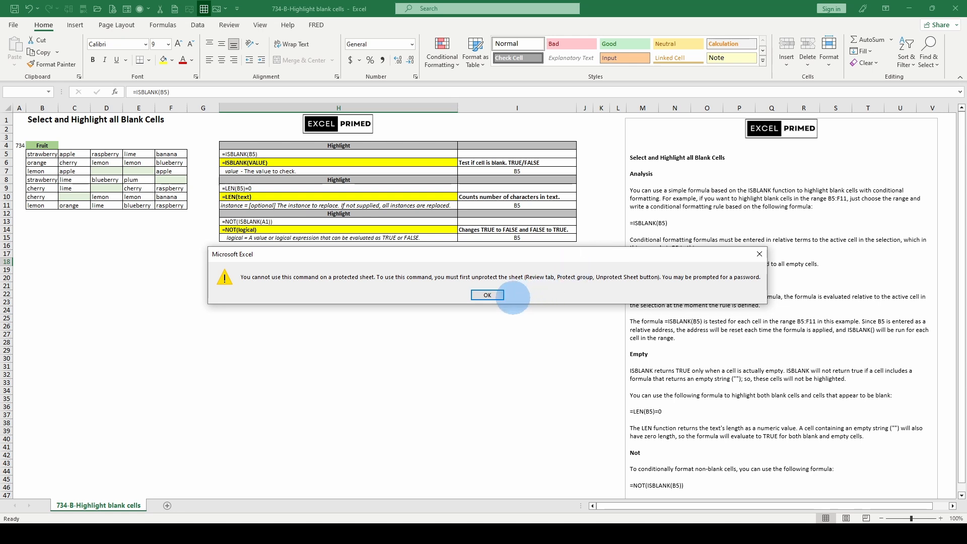
click(498, 299)
click(93, 230)
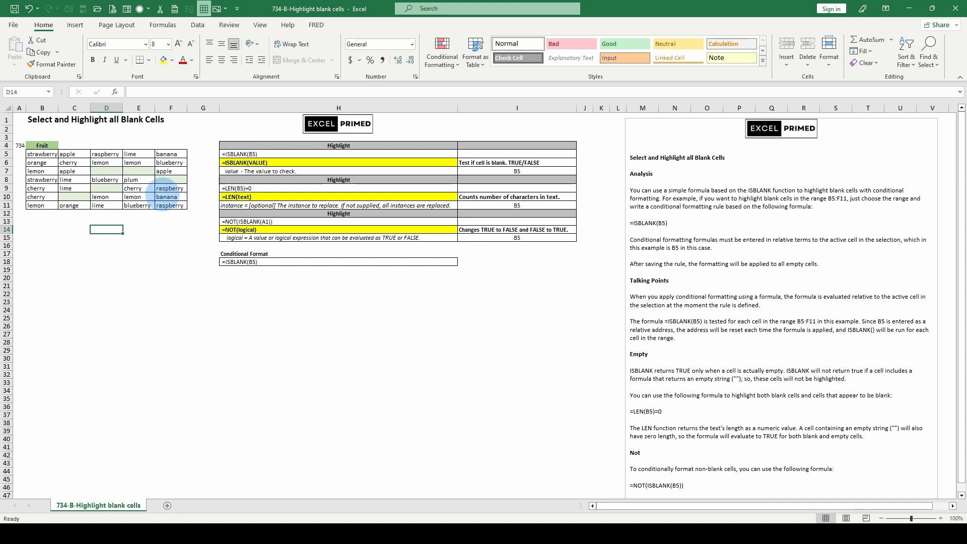
click(930, 60)
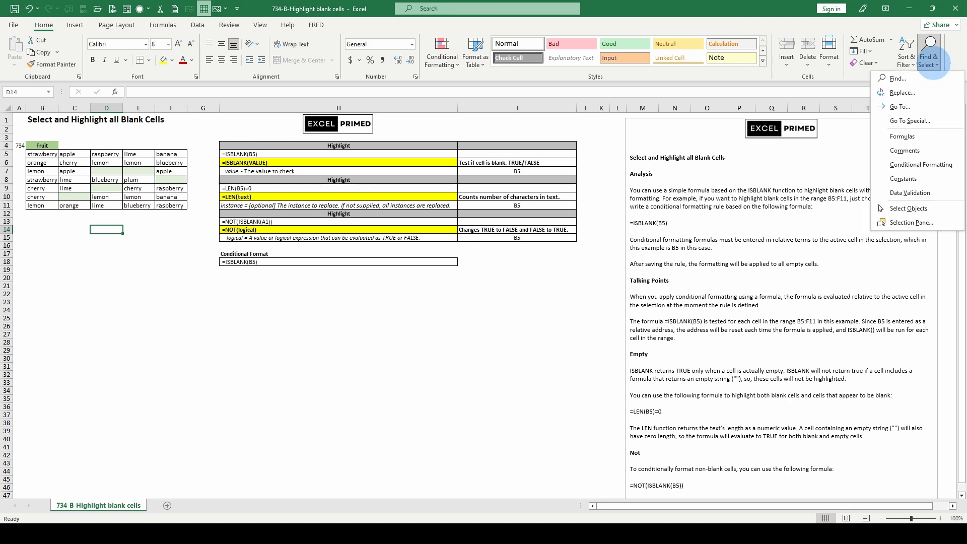
click(908, 120)
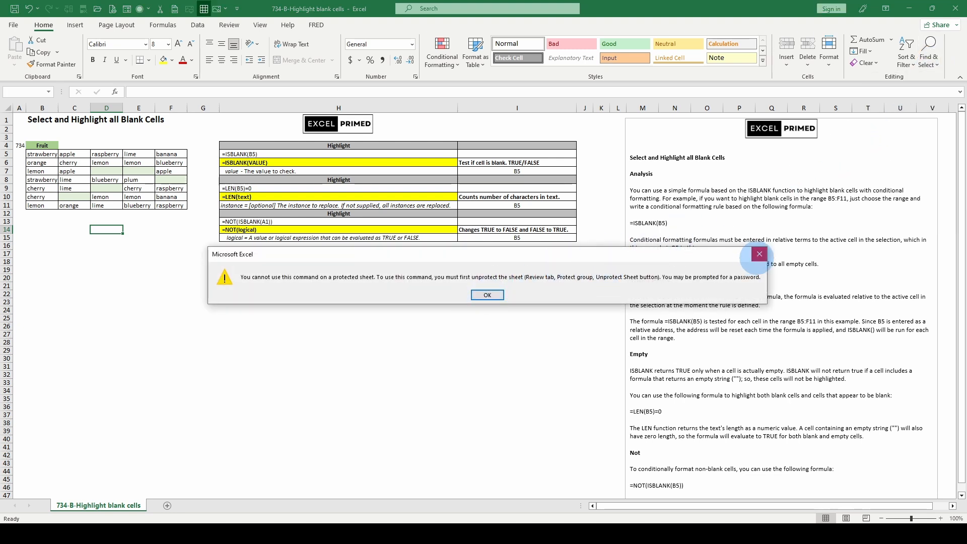
click(759, 254)
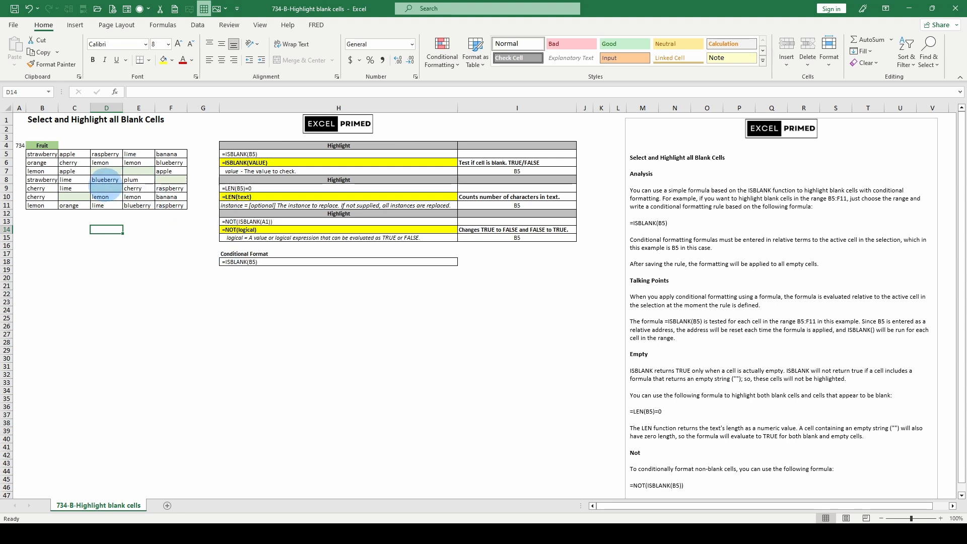
Step: Test the blank-cell highlighting by entering a space in cell D9, and undo the entry
click(106, 188)
click(132, 92)
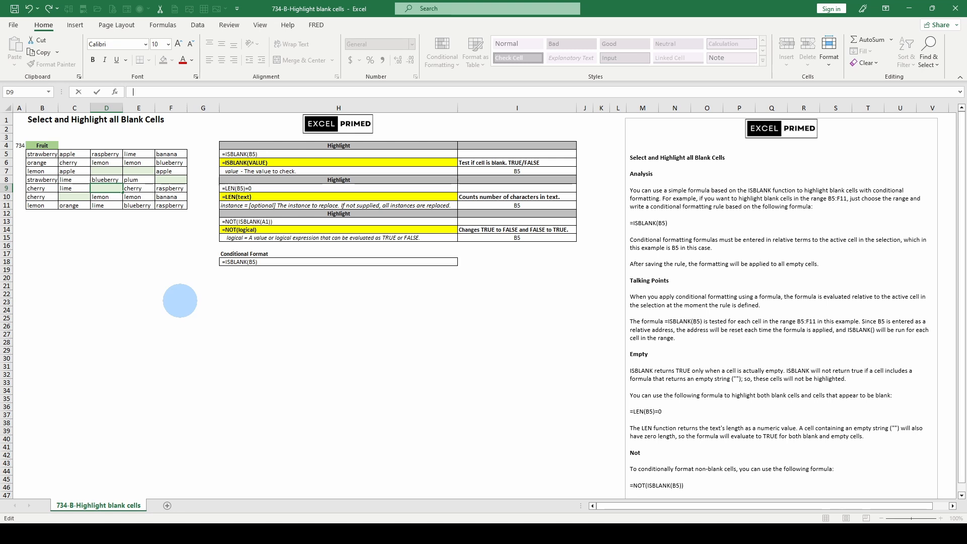
key(Escape)
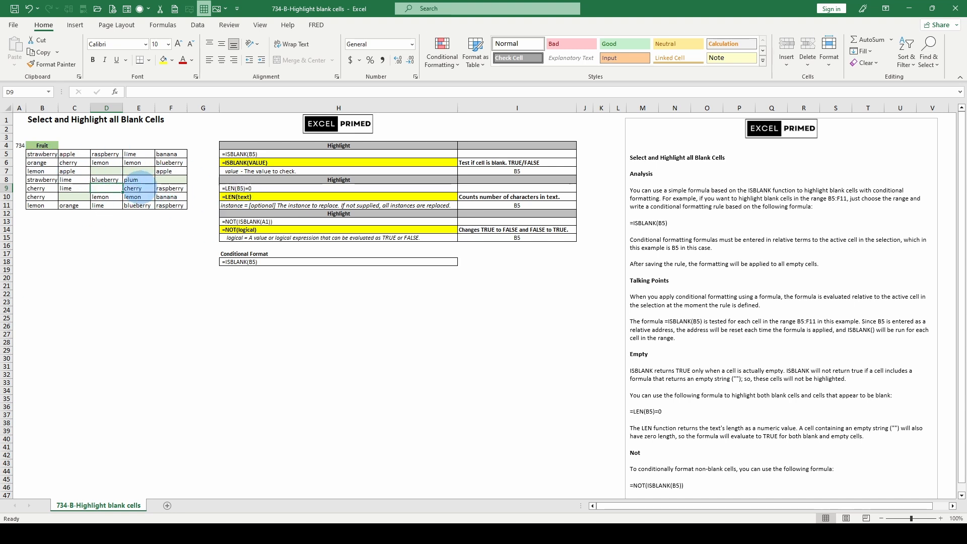
click(28, 9)
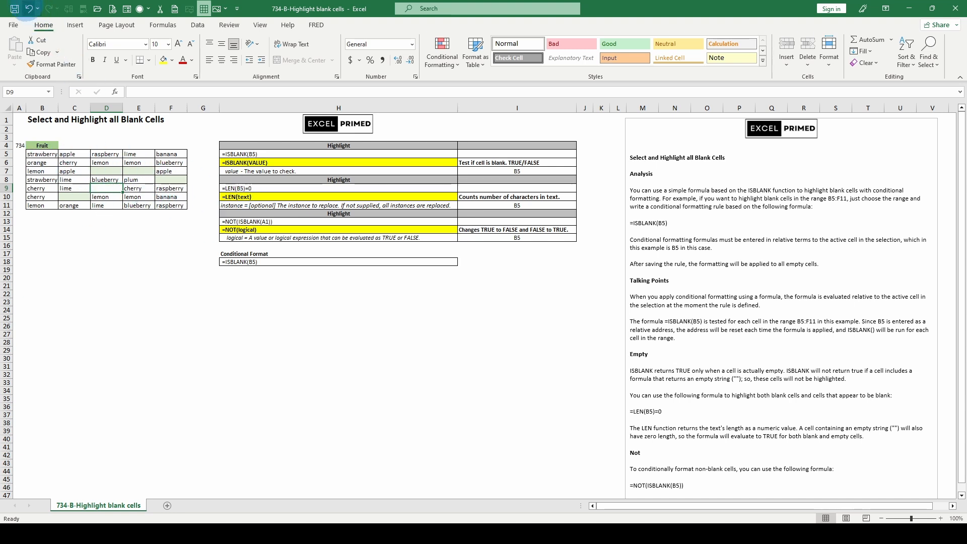
click(27, 8)
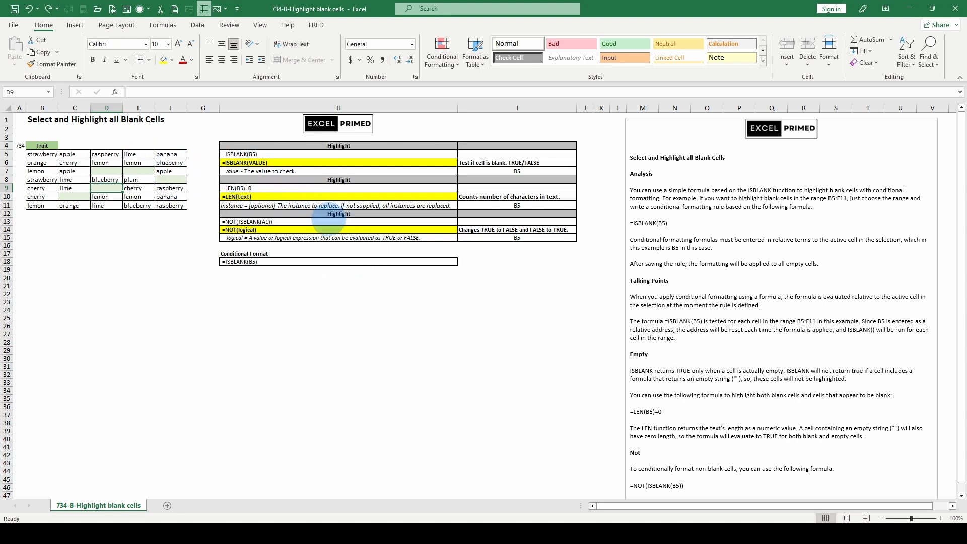
Step: Open the Conditional Formatting Rules Manager for the fruit table from cell B5
click(42, 153)
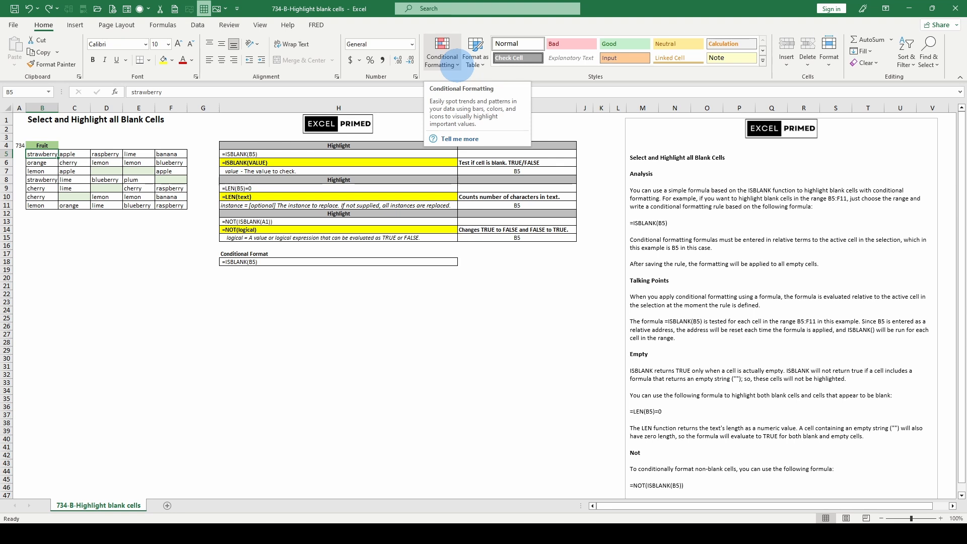
click(456, 66)
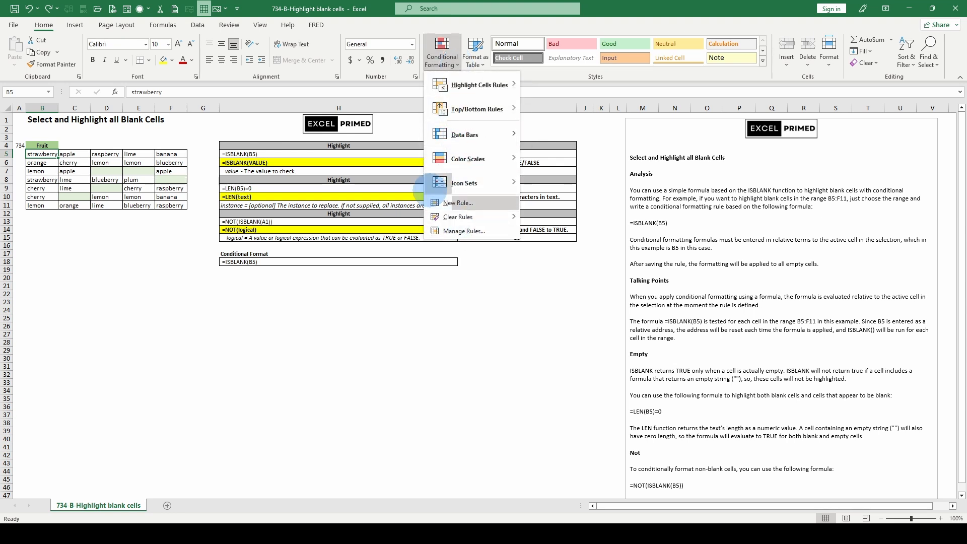
click(409, 309)
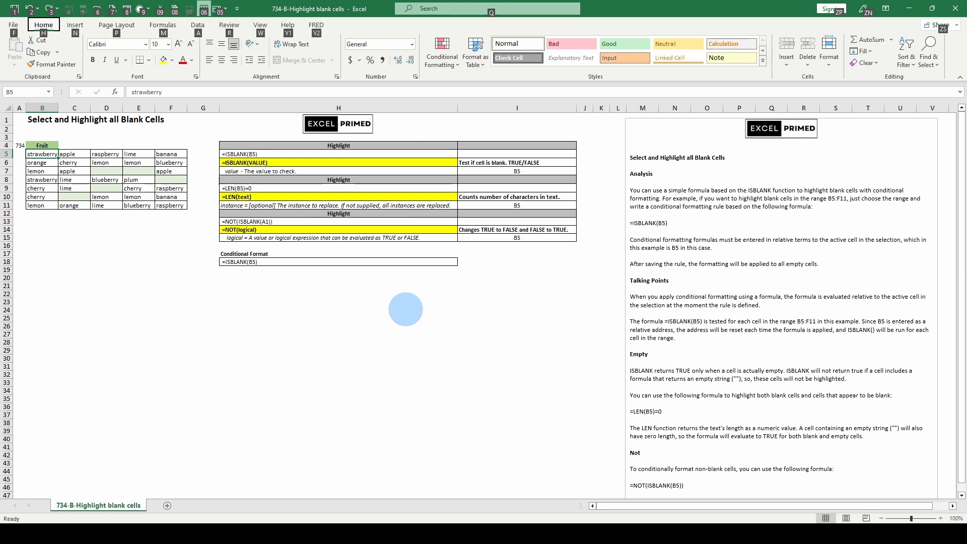
key(alt)
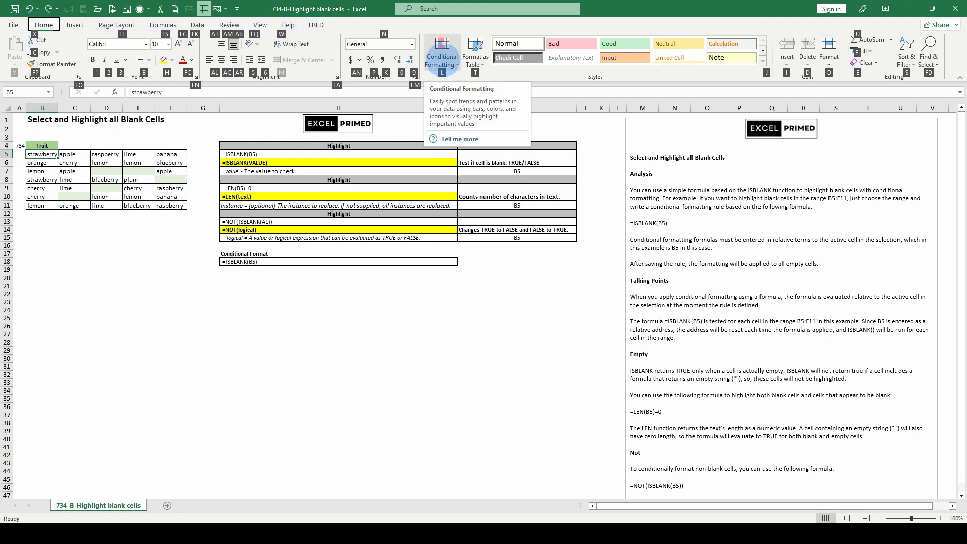
key(l)
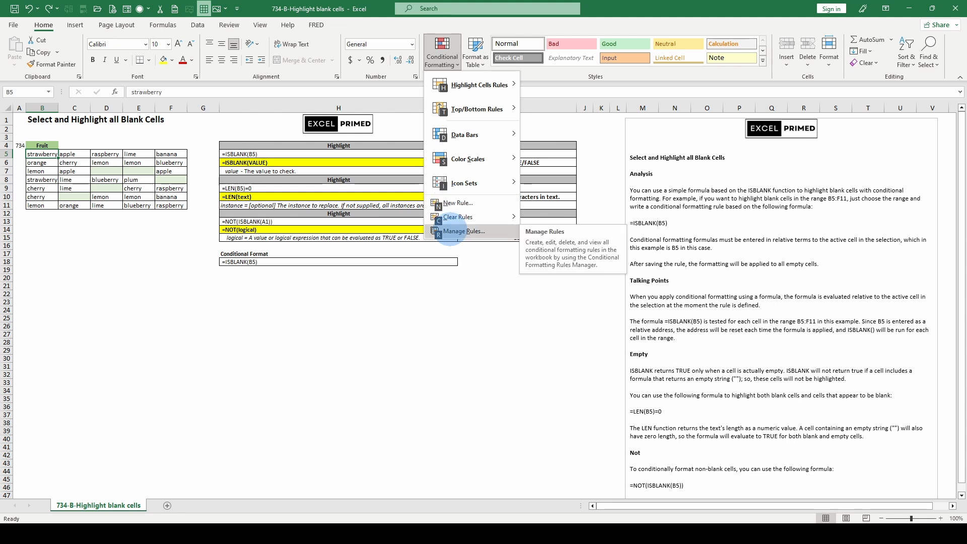
click(450, 232)
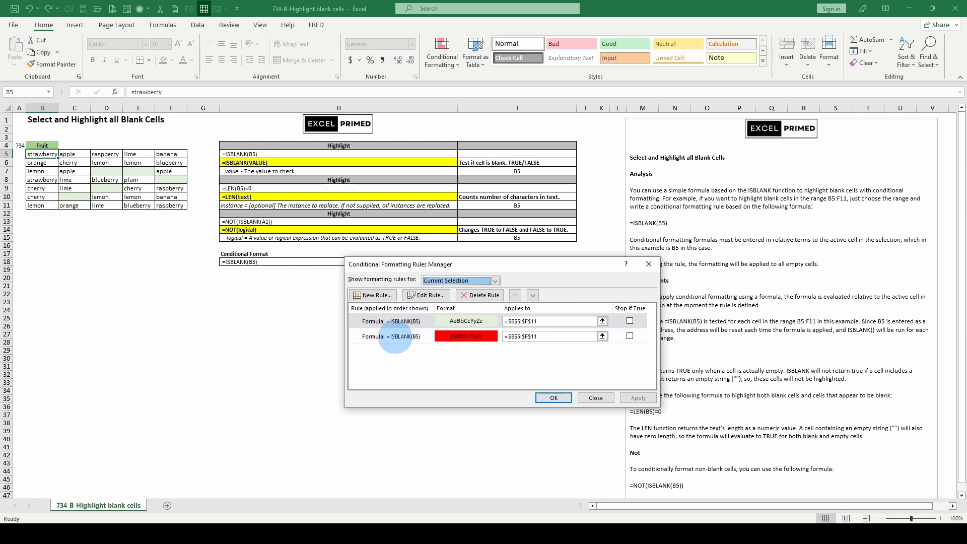
Step: Change the formula of the red-fill formatting rule to =LEN(B5)=0 and save the rule changes
click(395, 336)
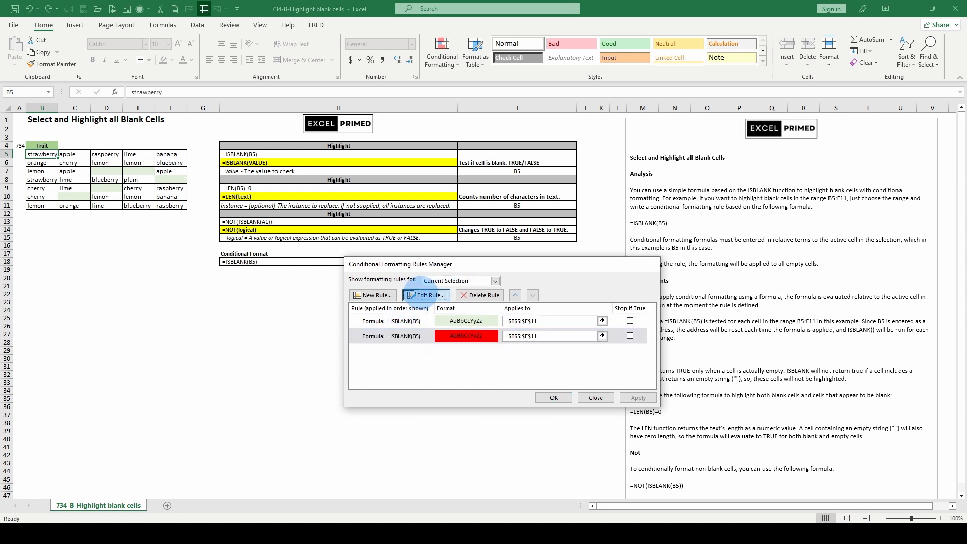
click(426, 295)
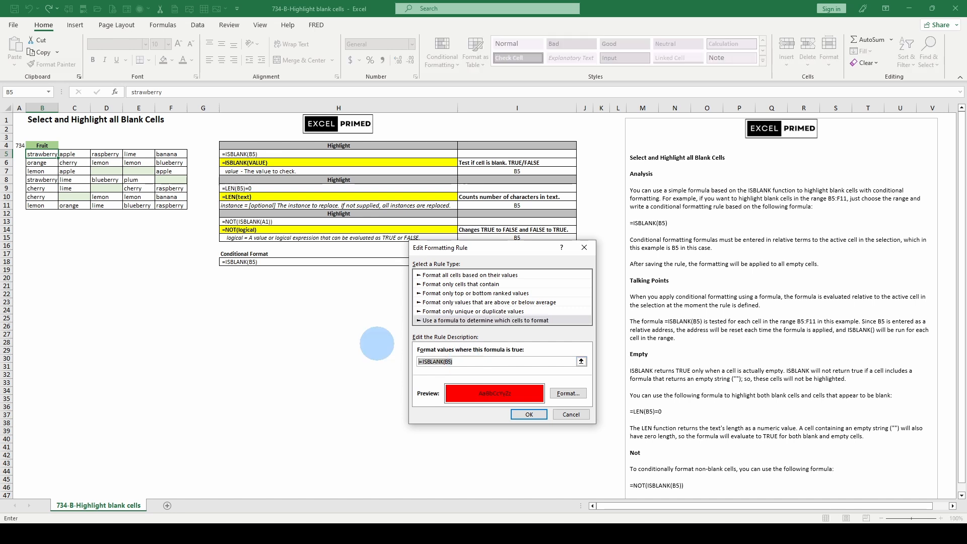
text(=)
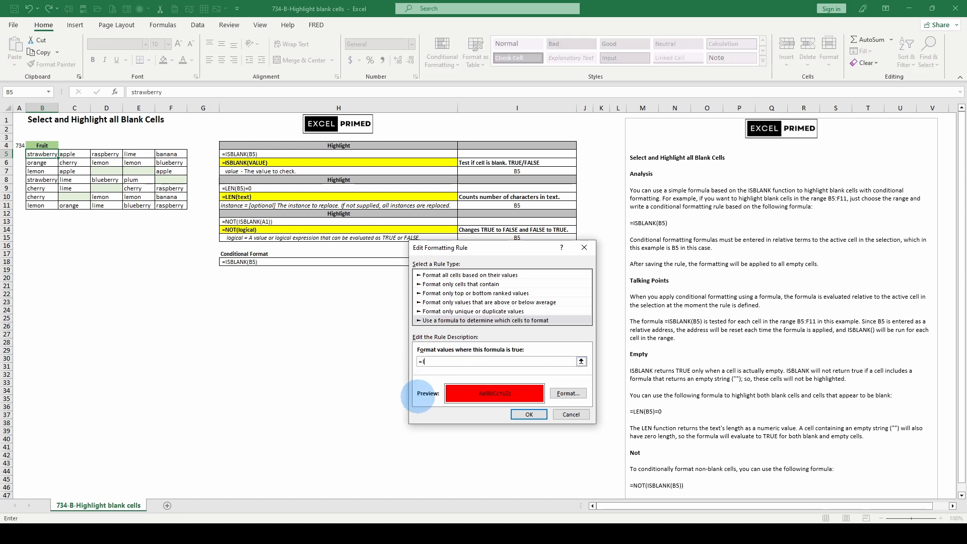
key(BackSpace)
key(BackSpace)
key(BackSpace)
text((b)
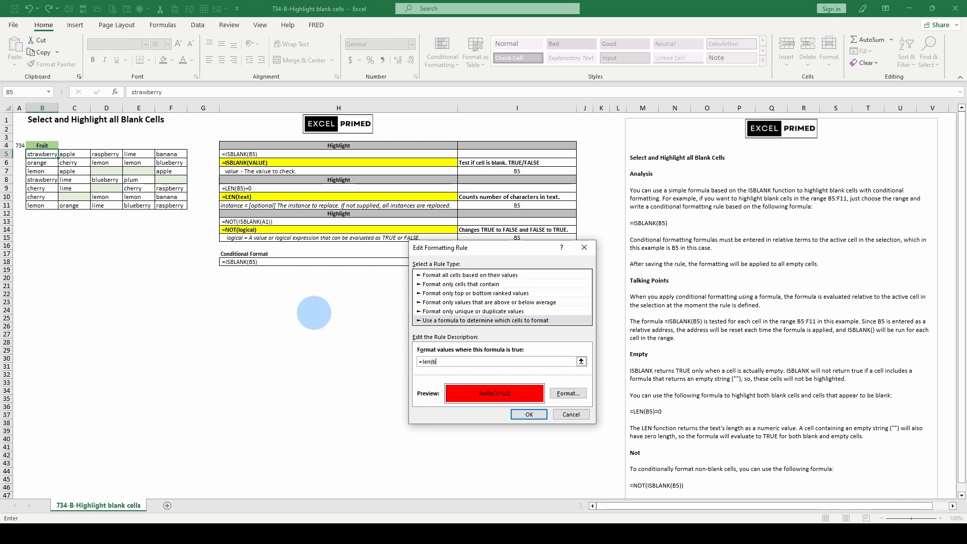
text(5)=0)
key(Return)
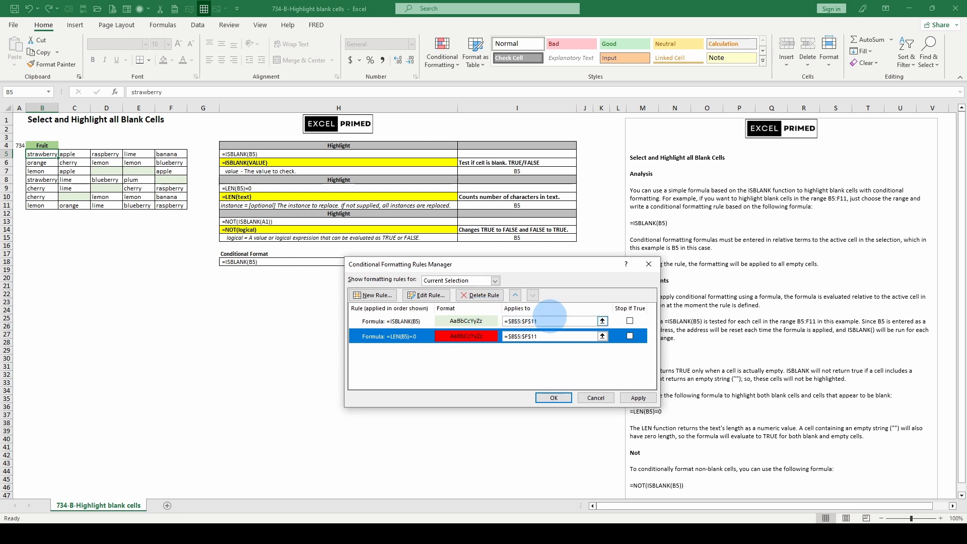
click(554, 398)
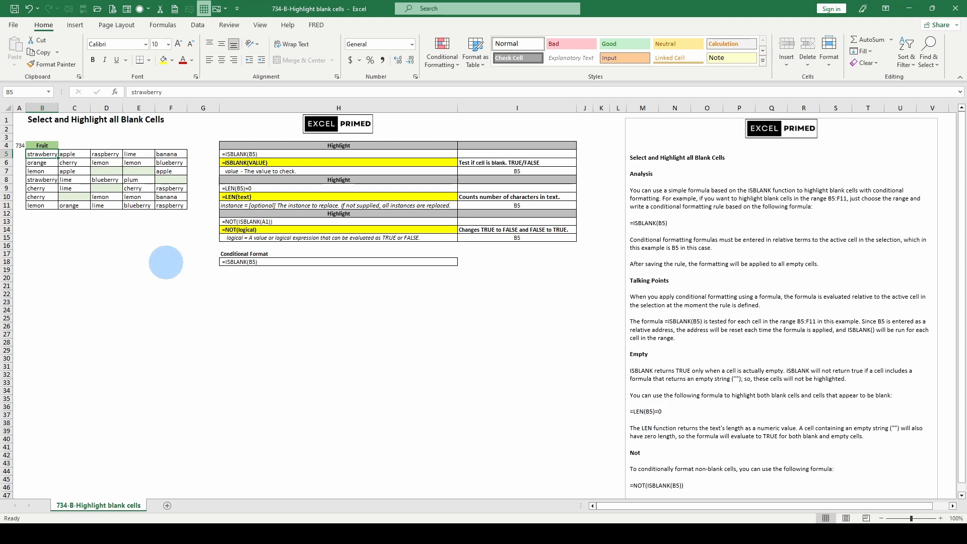
Step: Test the edited LEN rule with a space in cell D9, and undo that entry
click(108, 188)
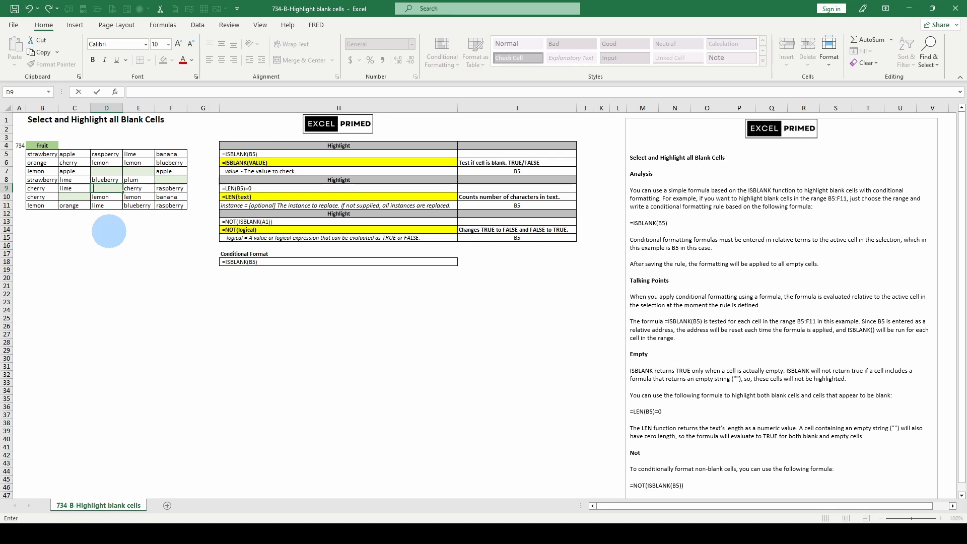
key(ctrl+Return)
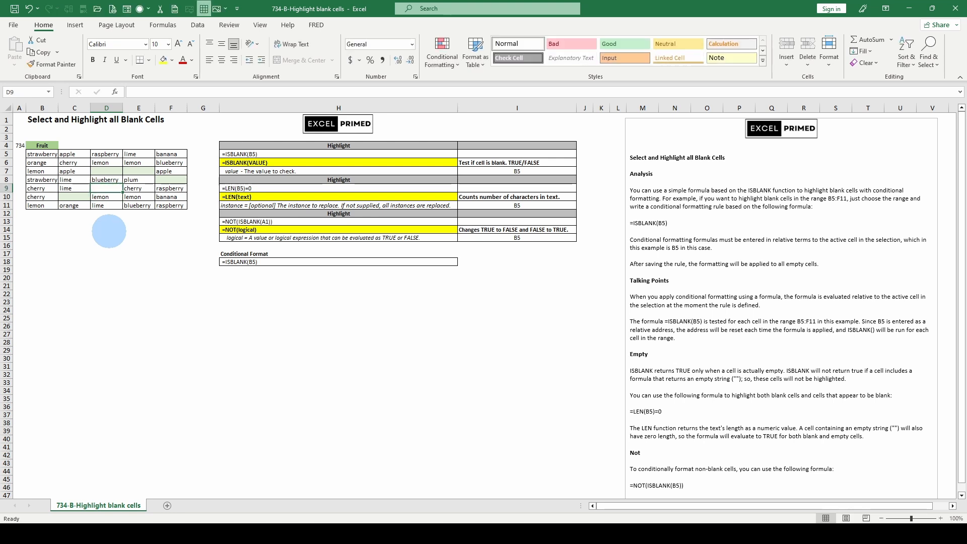
key(ctrl+z)
click(316, 360)
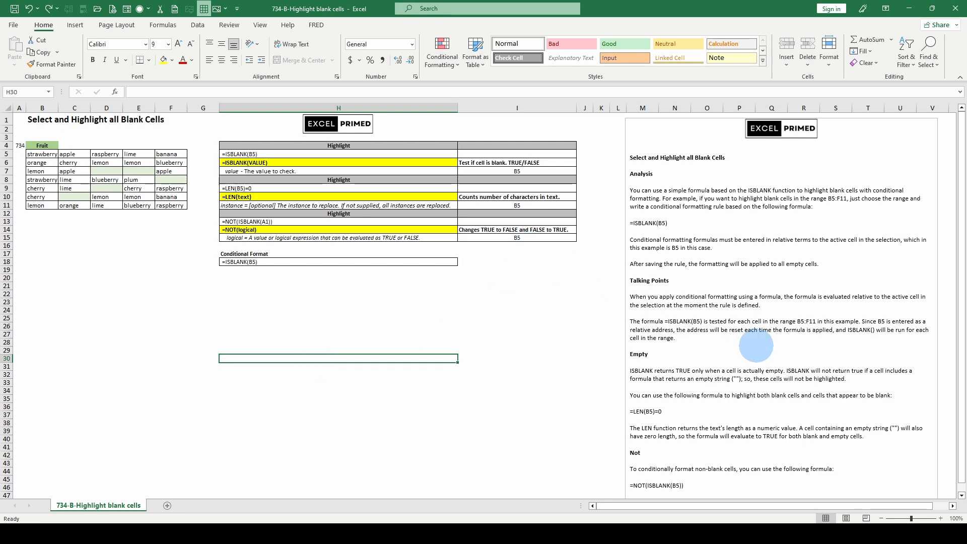
scroll(650, 409, down, 2)
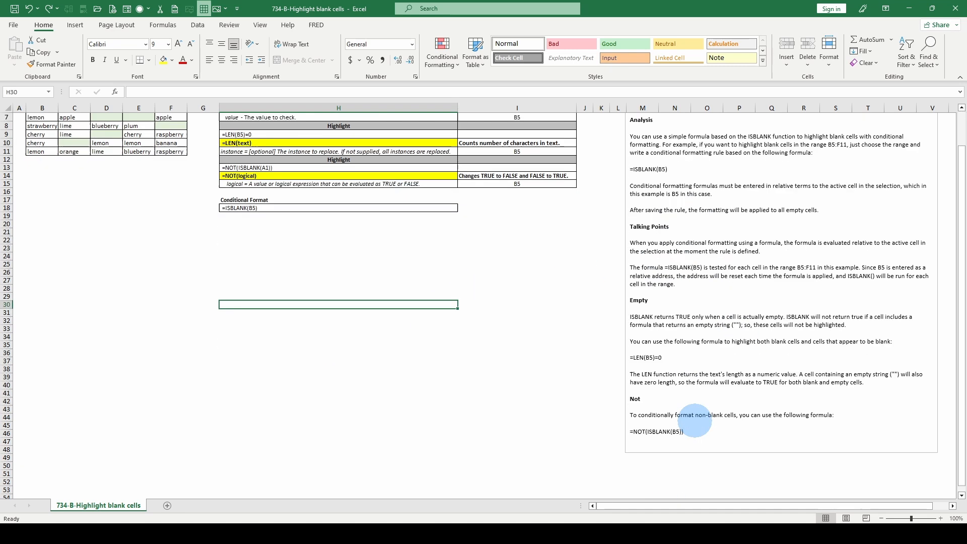
scroll(579, 360, up, 2)
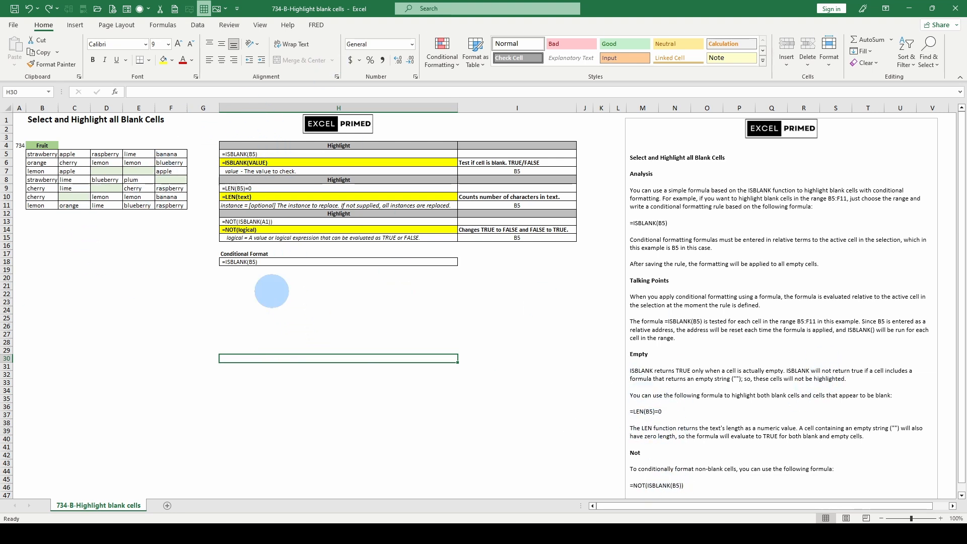
key(alt)
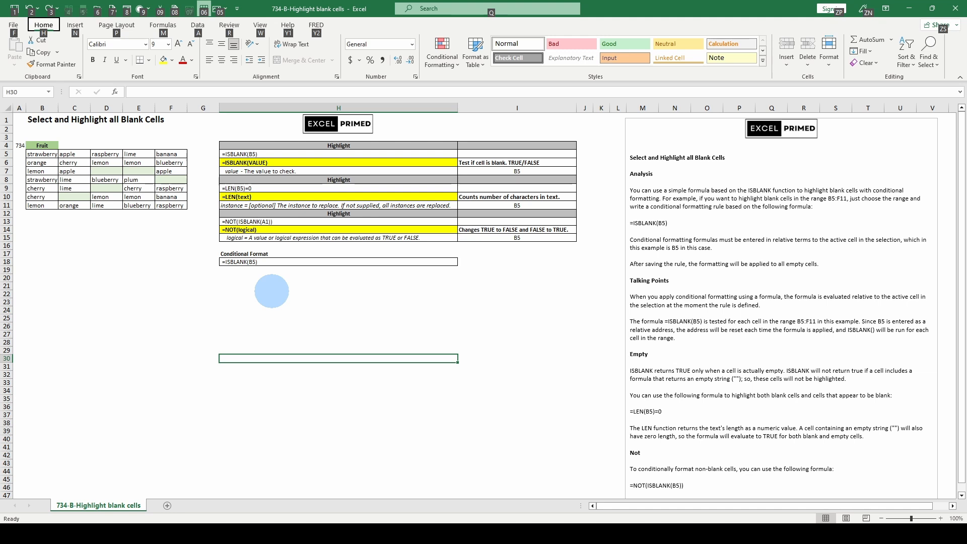
key(h)
key(l)
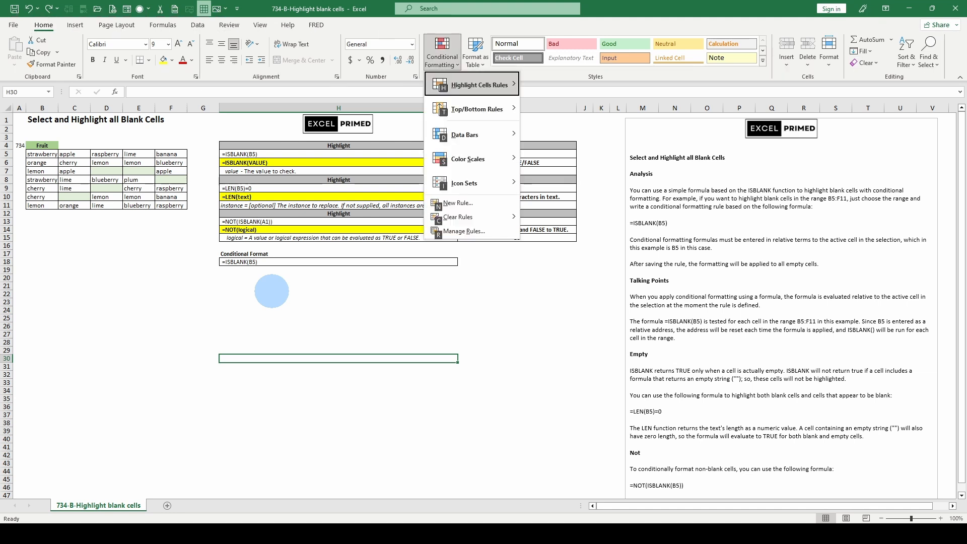
key(r)
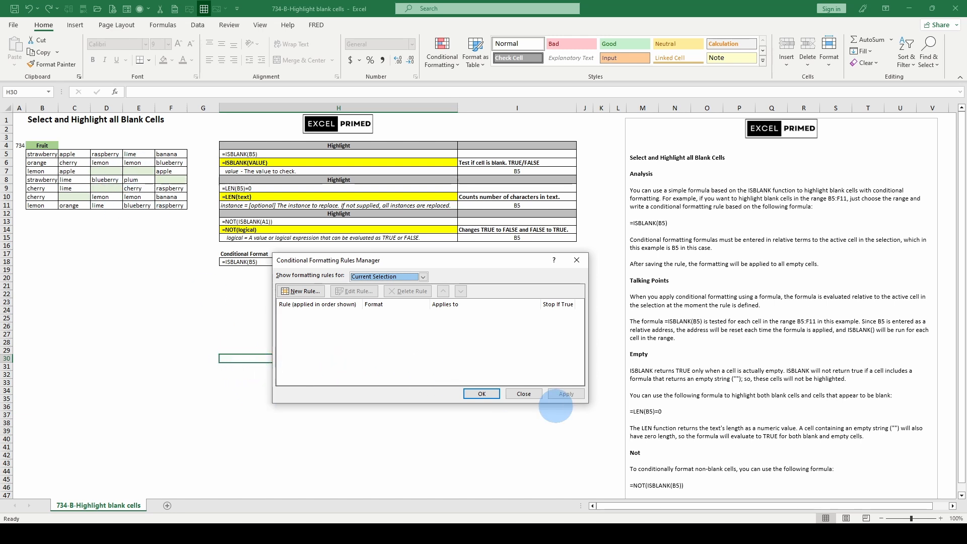
click(524, 393)
Step: Open the fruit table's conditional formatting rules from cell D8 and turn off Stop If True for the ISBLANK rule
click(106, 180)
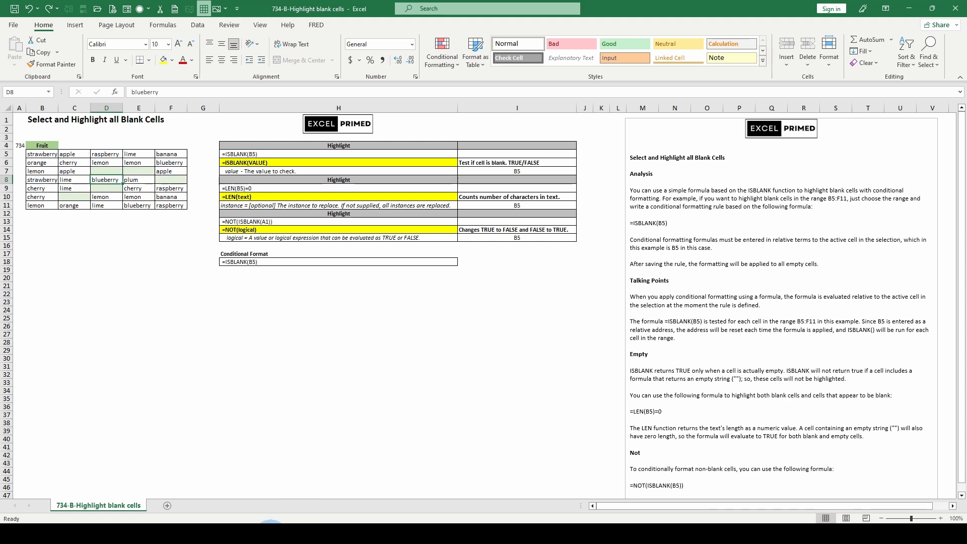
key(alt)
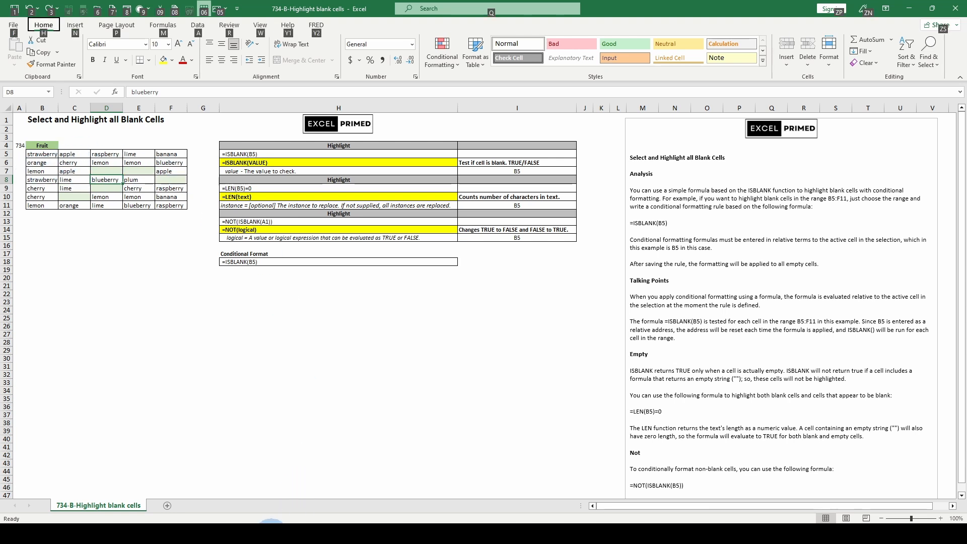
key(h)
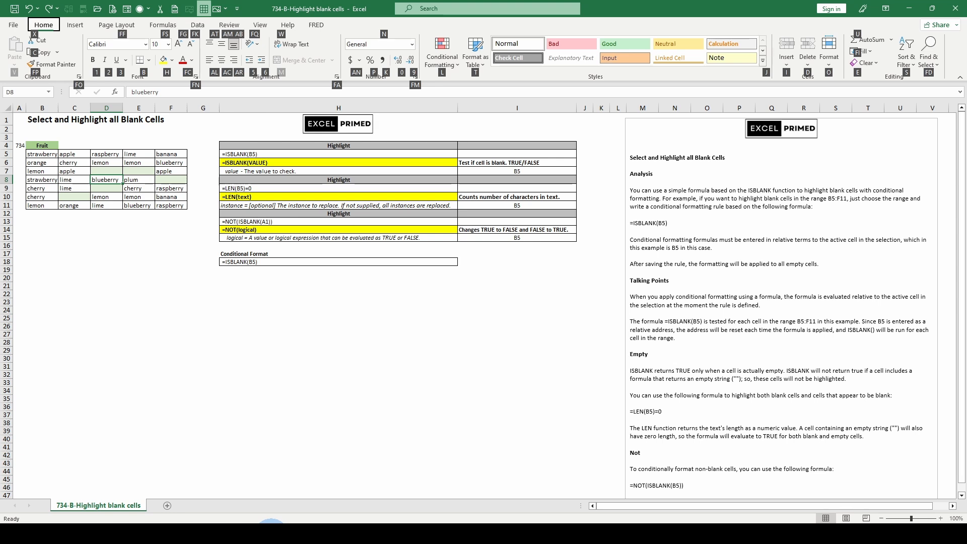
key(l)
key(r)
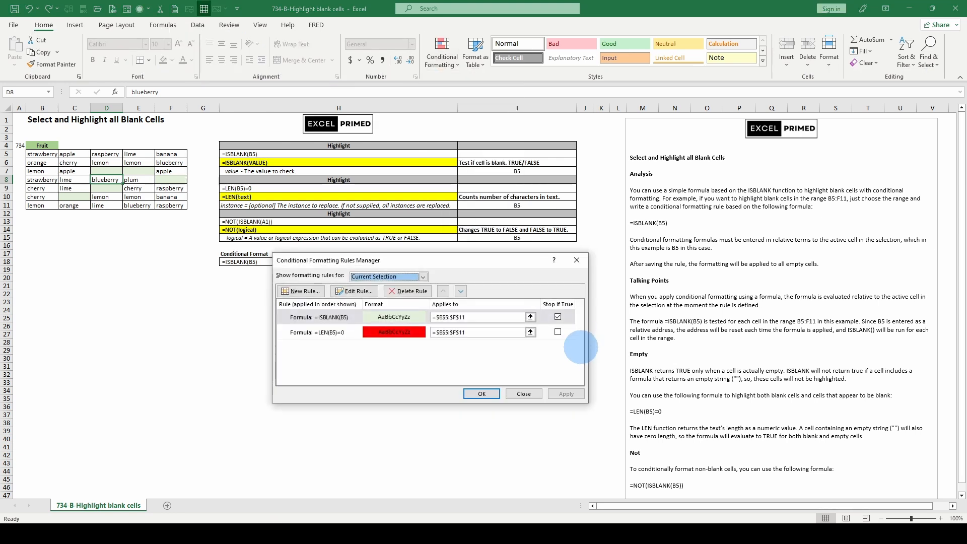
click(558, 316)
click(558, 316)
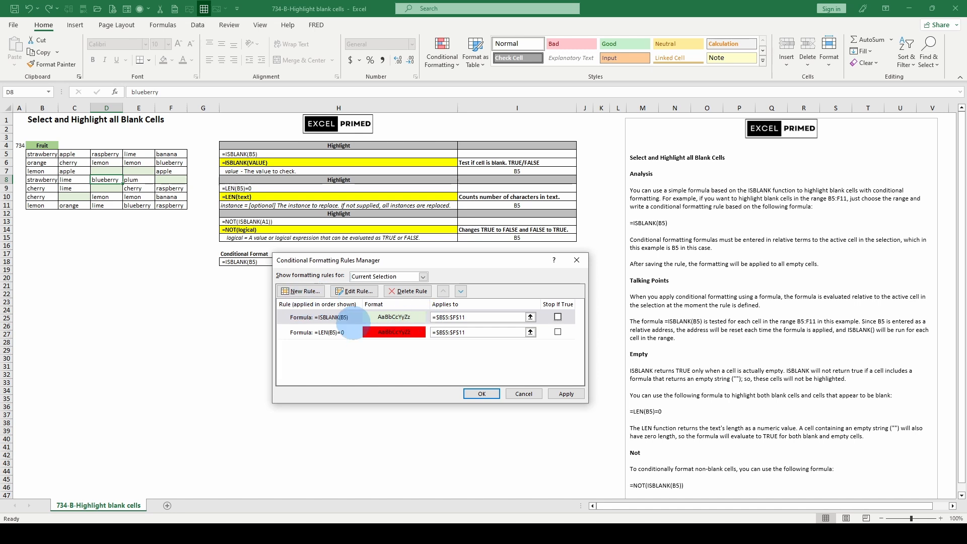
Step: Delete the =ISBLANK(B5) rule from the fruit table and save the rule changes
click(300, 317)
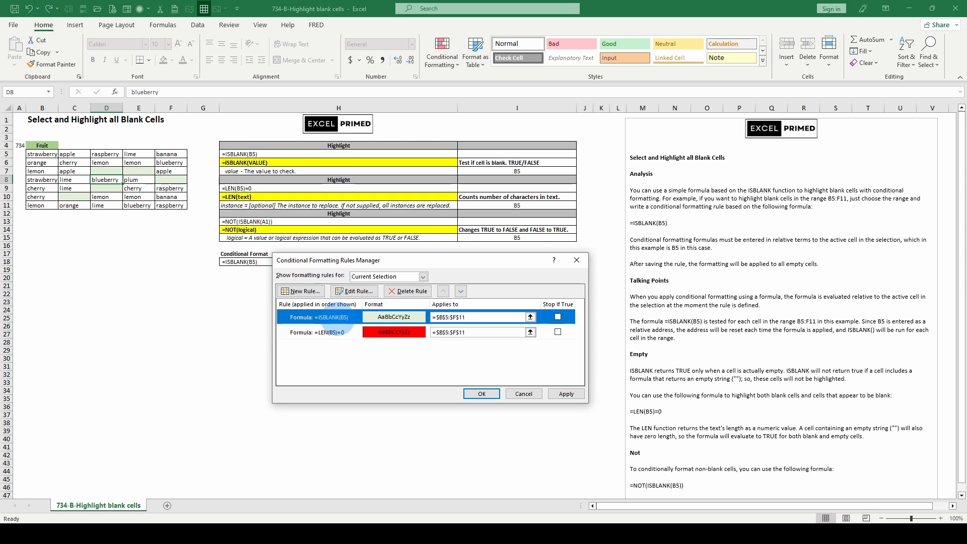
click(408, 291)
click(482, 394)
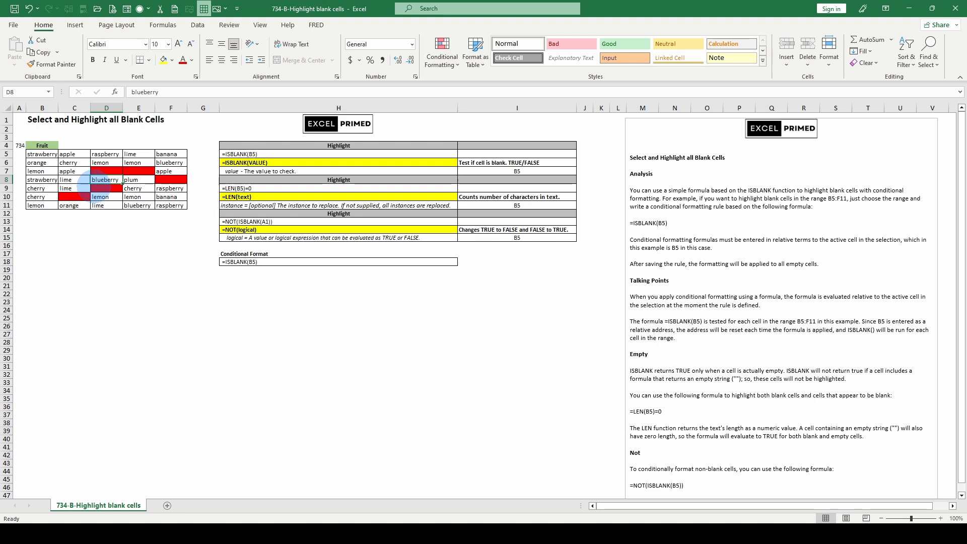
Step: Enter a single space in cell D9 to test the remaining LEN rule, and check the cell's content
click(101, 189)
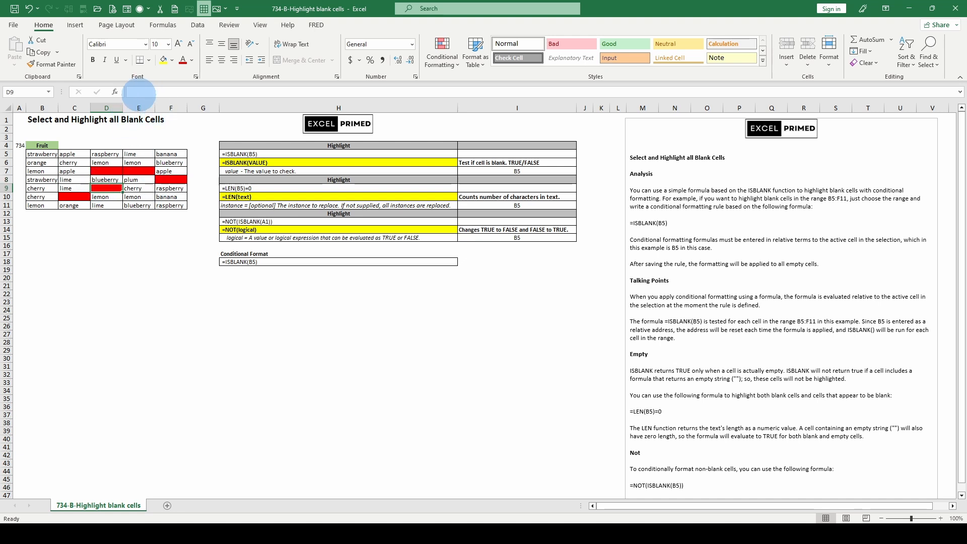
click(136, 92)
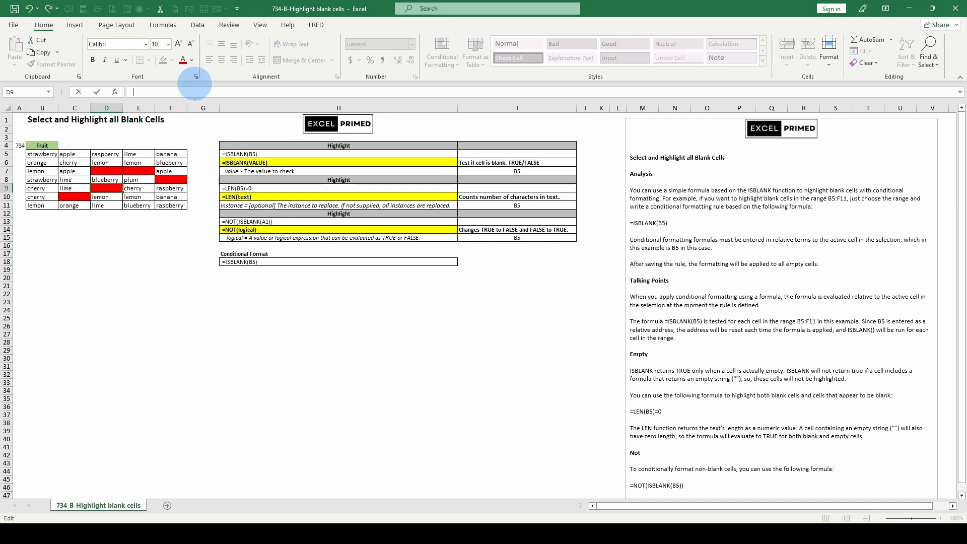
key(Escape)
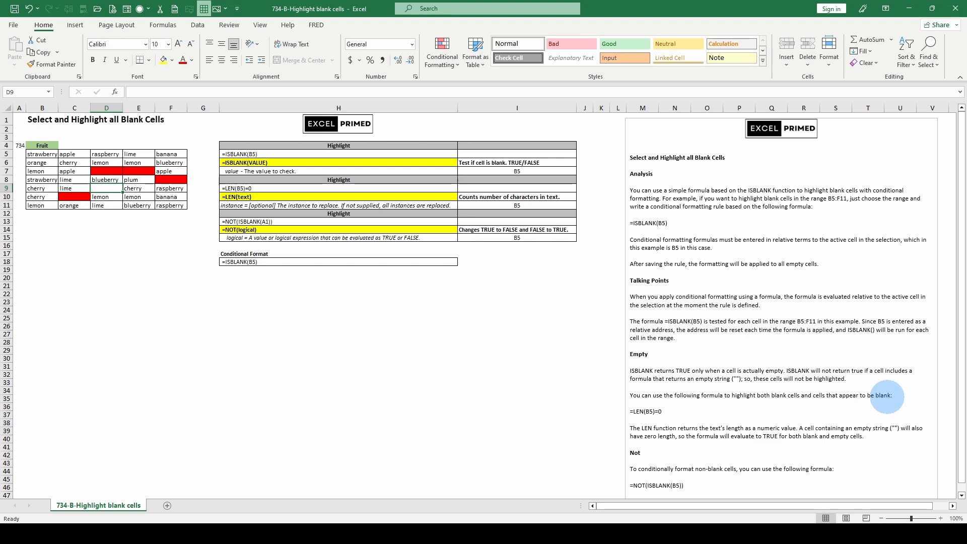
click(157, 93)
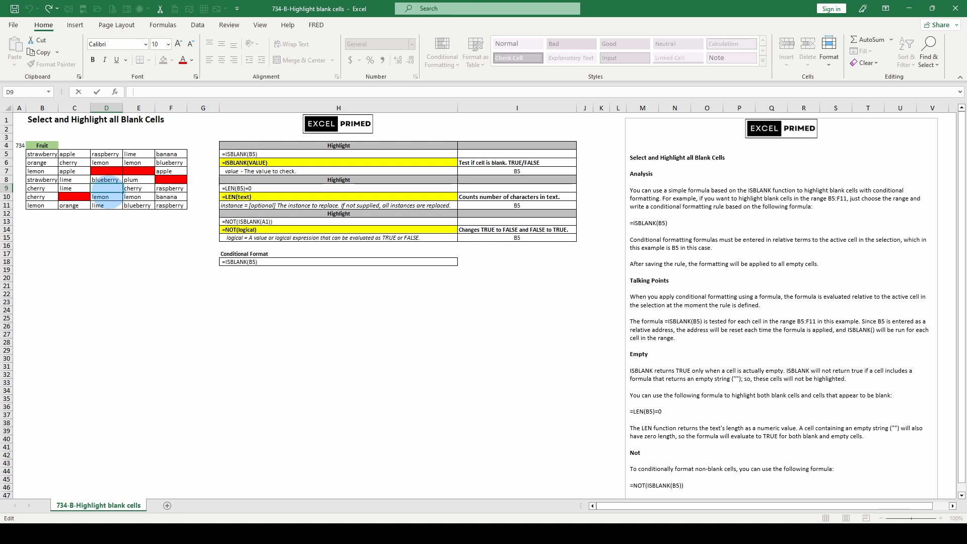
click(107, 246)
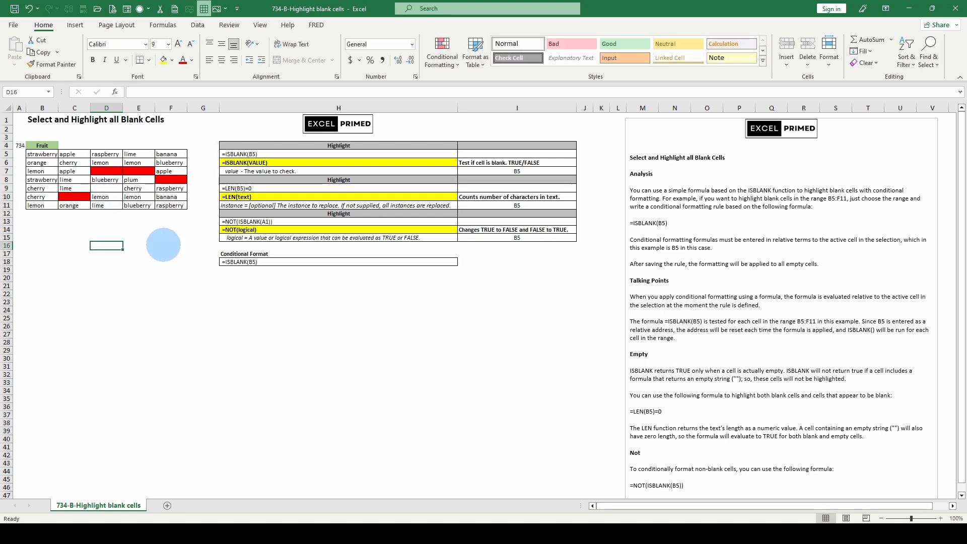
Step: Enter the formula =LEN(D9) in cell D15 to count the characters in cell D9
click(126, 230)
click(120, 236)
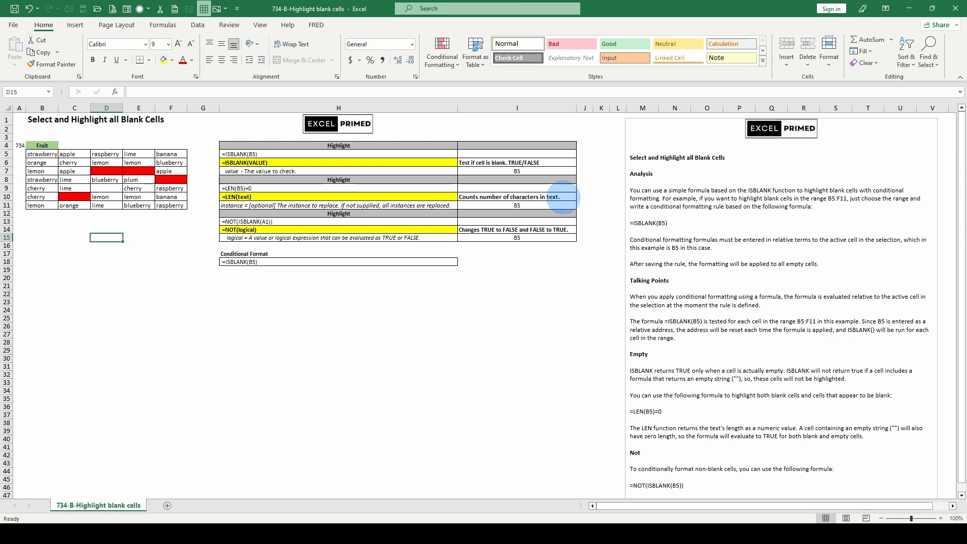
text(=)
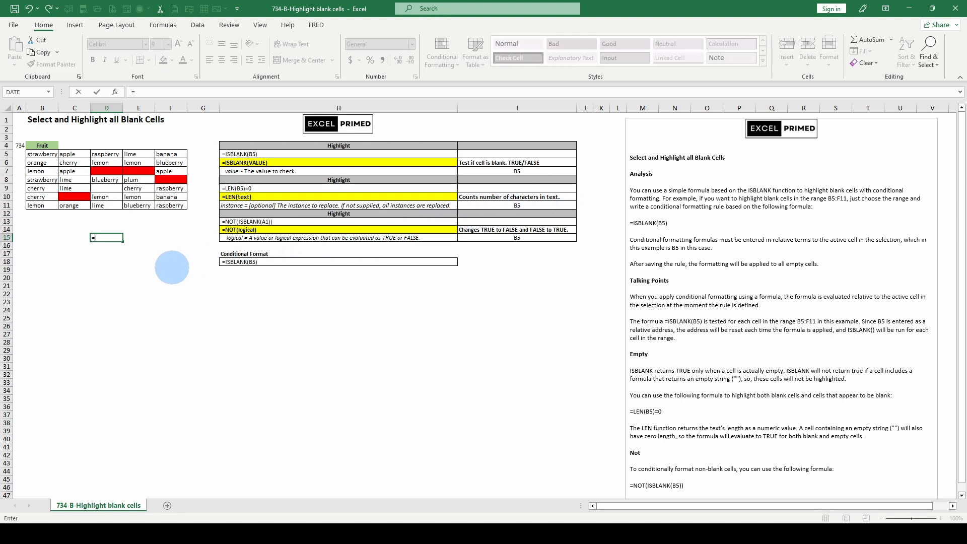
text(len(d9))
key(Return)
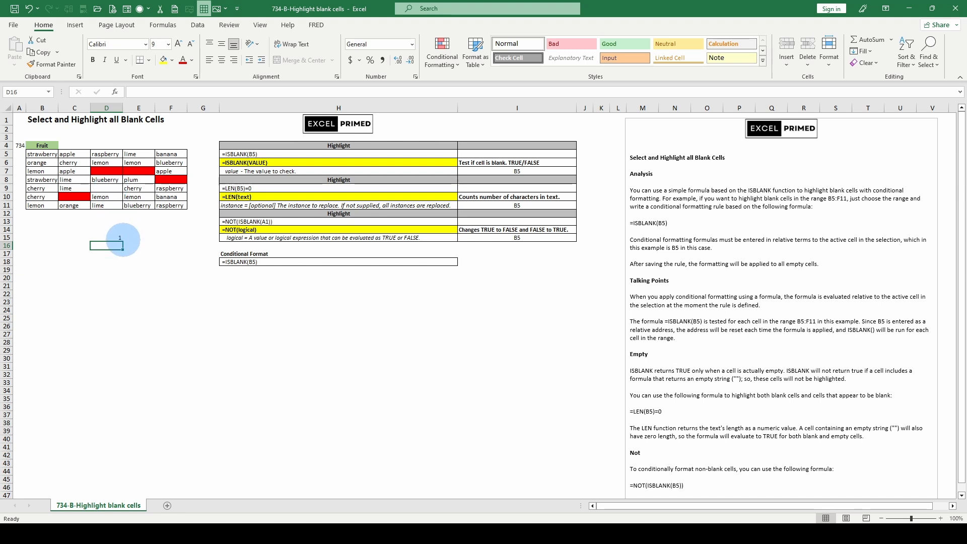
click(118, 238)
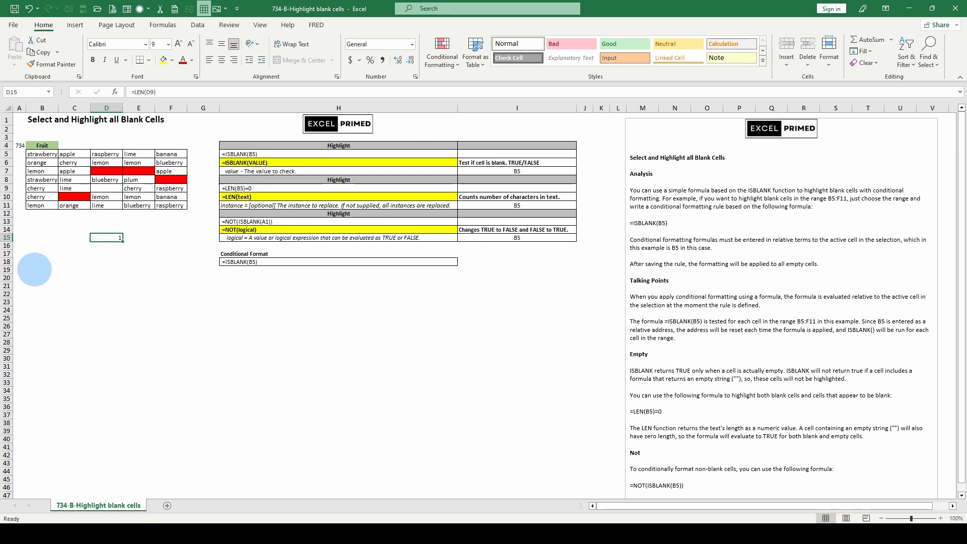